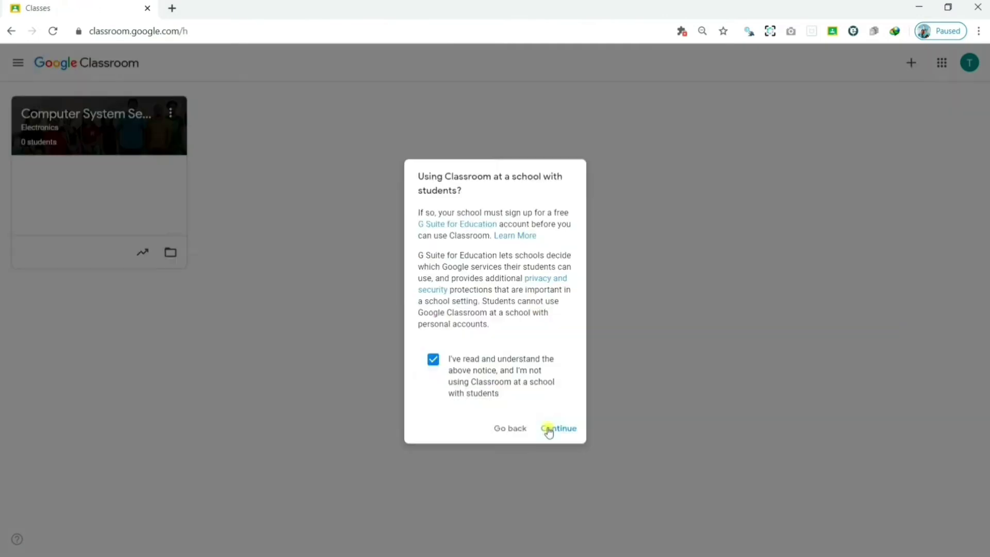
Create a class named 'Electrintenance NC II', section 'Electrical and Electronics', subject 'EIM NC II', room 'E-Classroom'
click(549, 430)
click(425, 241)
text(Electrical Installation and Ma)
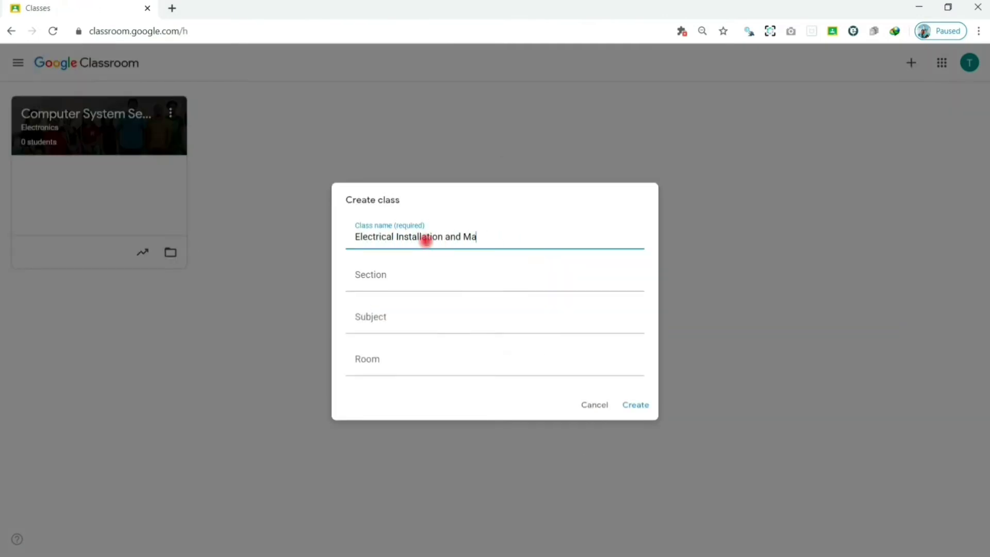
text(intenance NC II)
click(417, 274)
text(Electrical and Electronics)
click(416, 317)
text(EIM NC II)
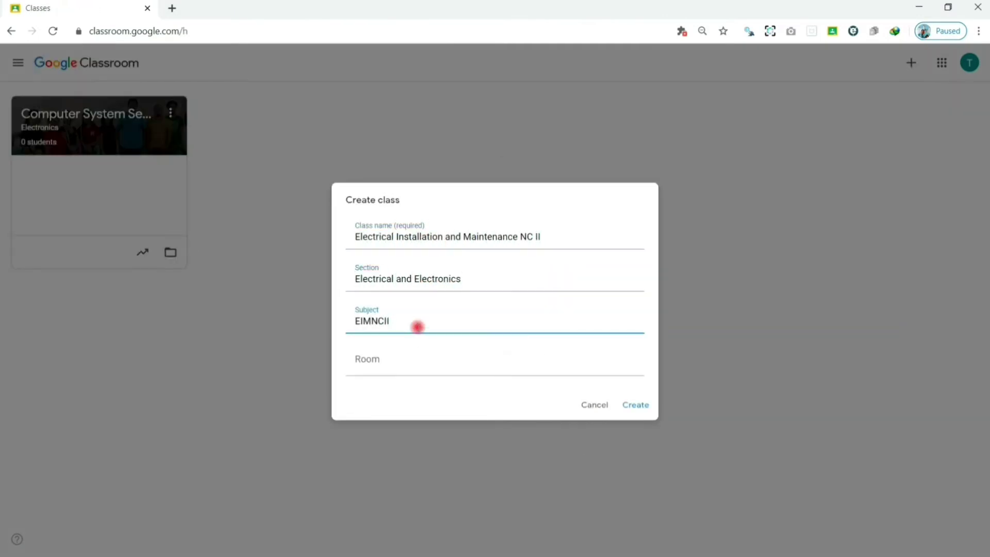
click(413, 359)
text(E-Classroom)
click(631, 405)
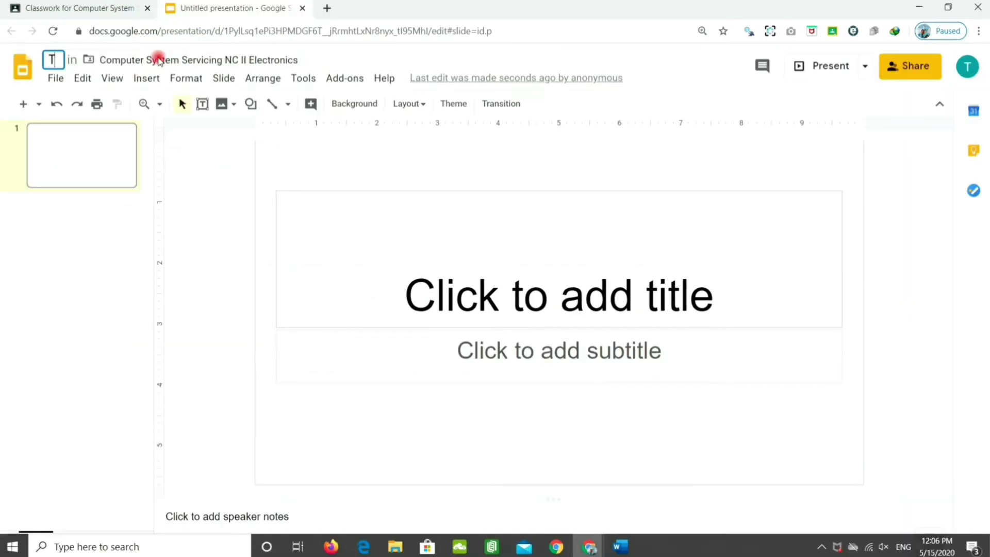
Rename the presentation 'Task 1.1-2 Presentation Template', apply the header image, and pick the Task 1.1-2 post
click(154, 60)
text(Task 1.1-2 Presentation Template)
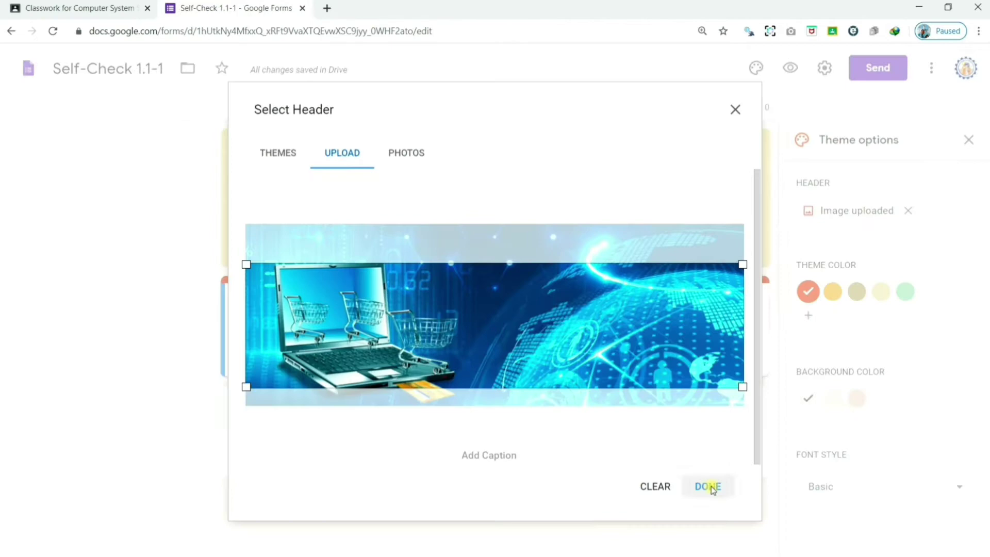
click(712, 486)
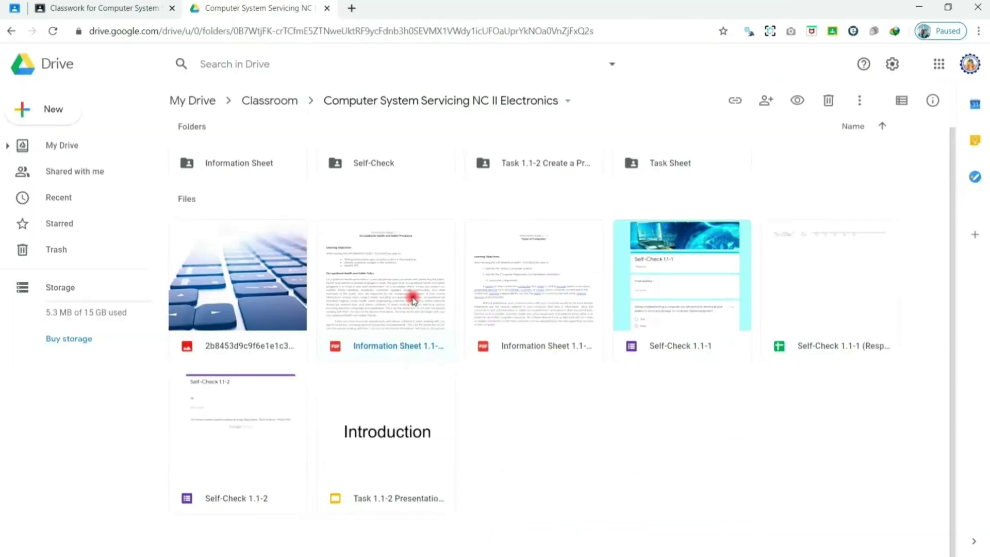
click(479, 248)
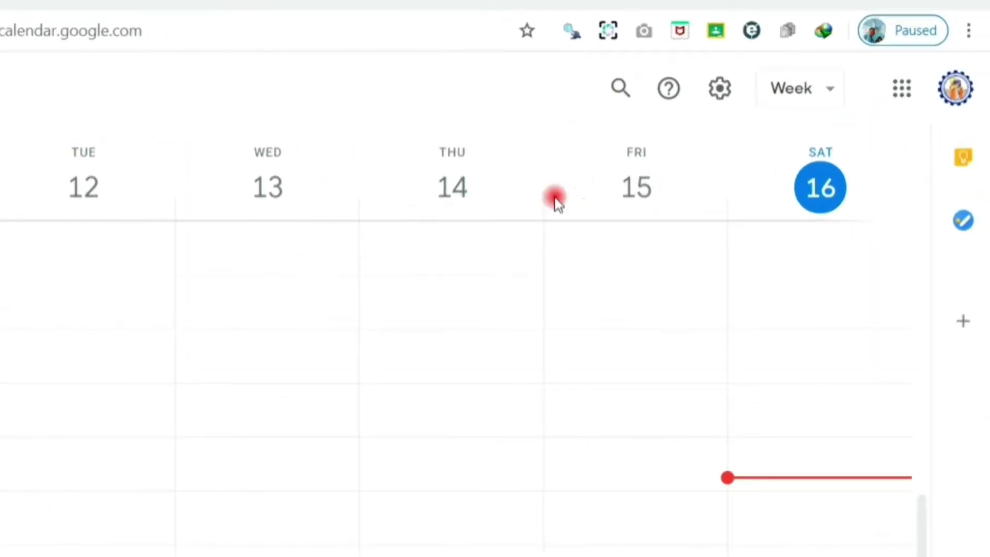
Switch the calendar to Month view for May 2020 and check the May 18 assignment's details
click(828, 98)
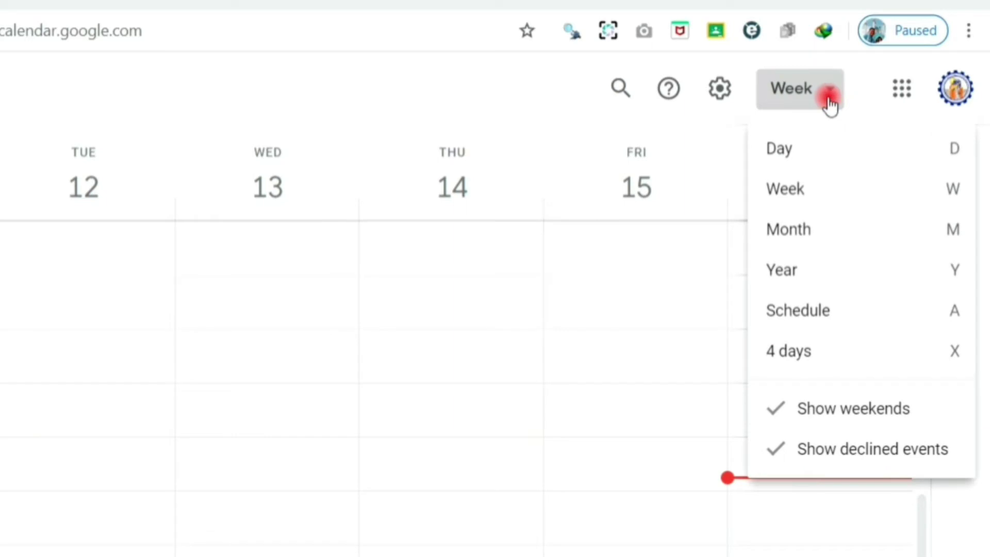
click(825, 238)
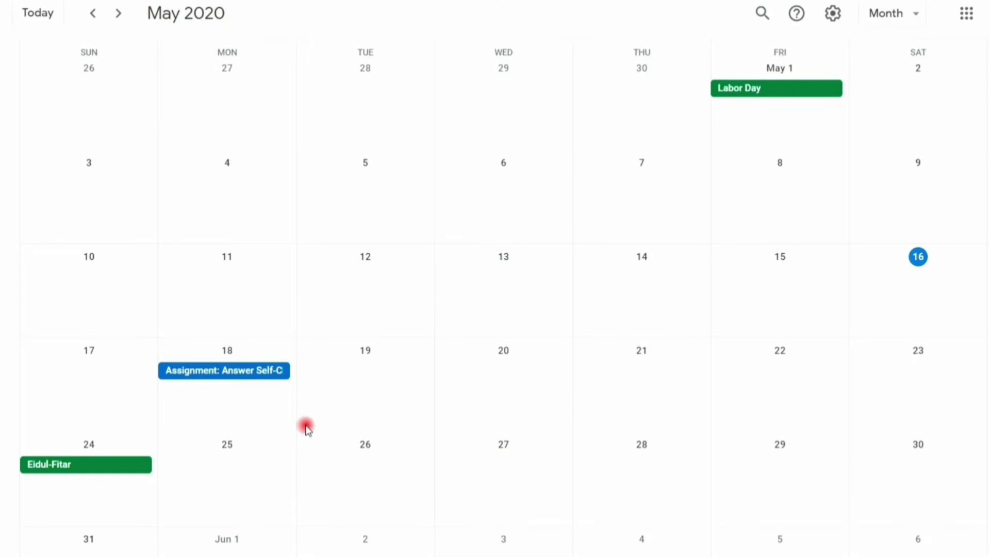
click(221, 375)
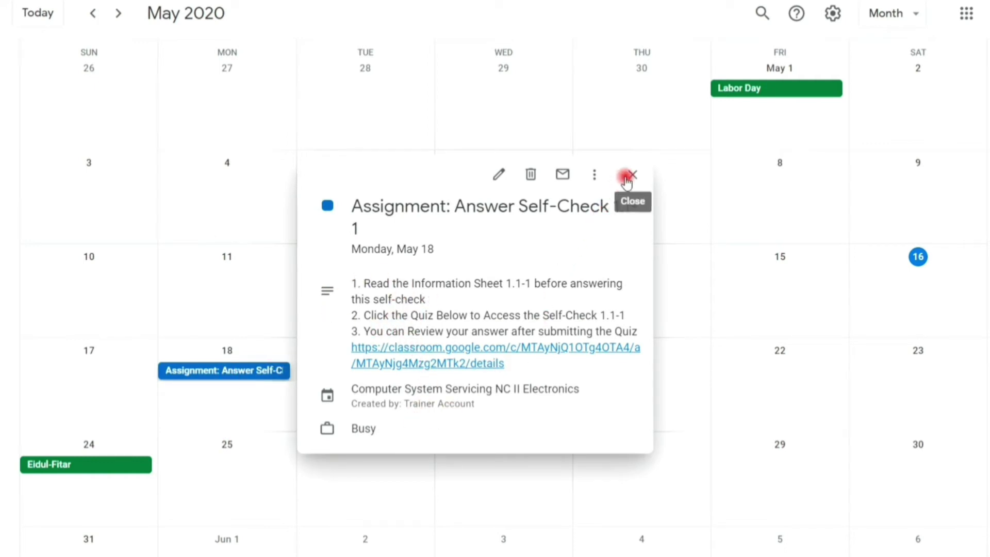
click(629, 176)
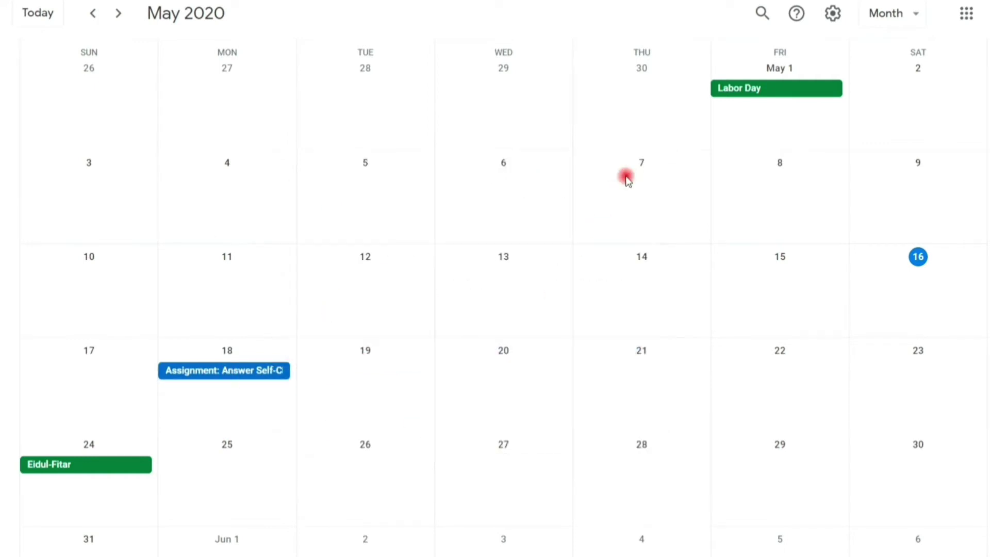
Start a new Event on May 20 titled 'Class Meeting', keeping the Event type
click(525, 390)
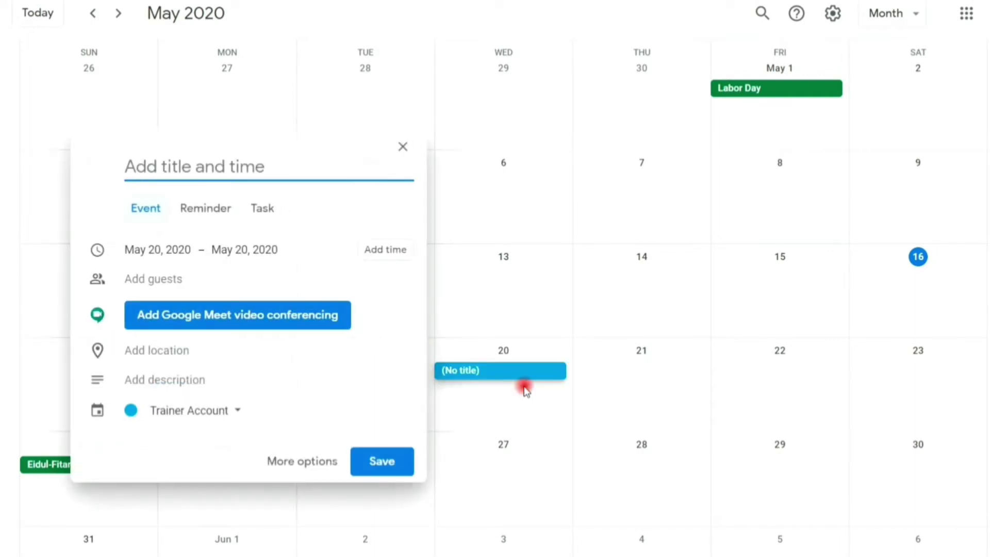
text(Class Meeting)
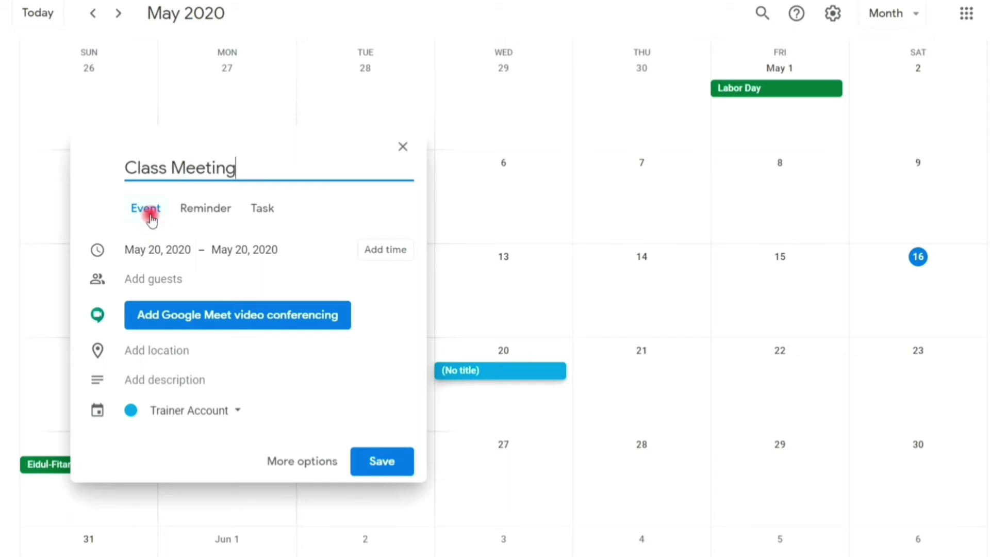
click(190, 211)
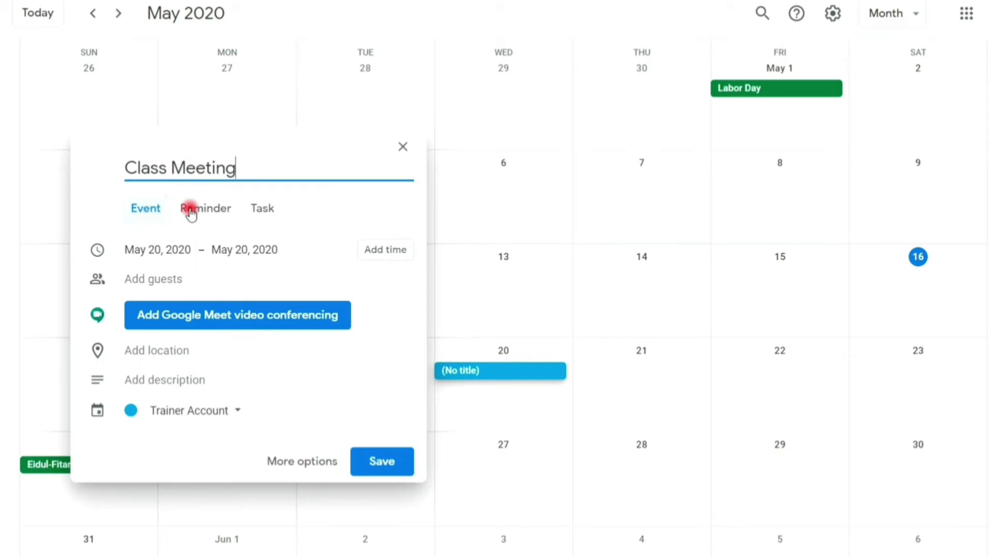
click(252, 209)
click(216, 224)
click(143, 217)
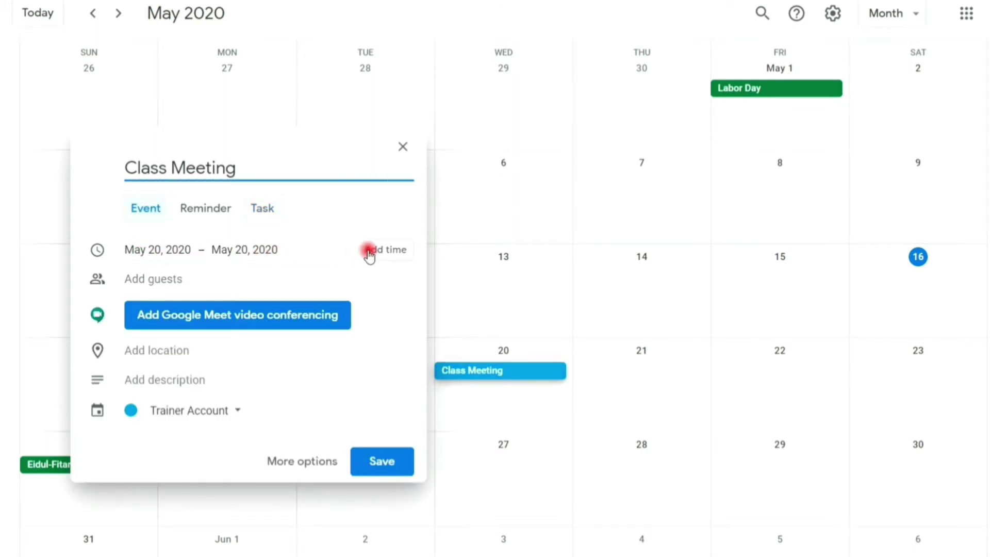
Set the meeting's time from 10:30am to 12:00pm
click(366, 250)
click(210, 248)
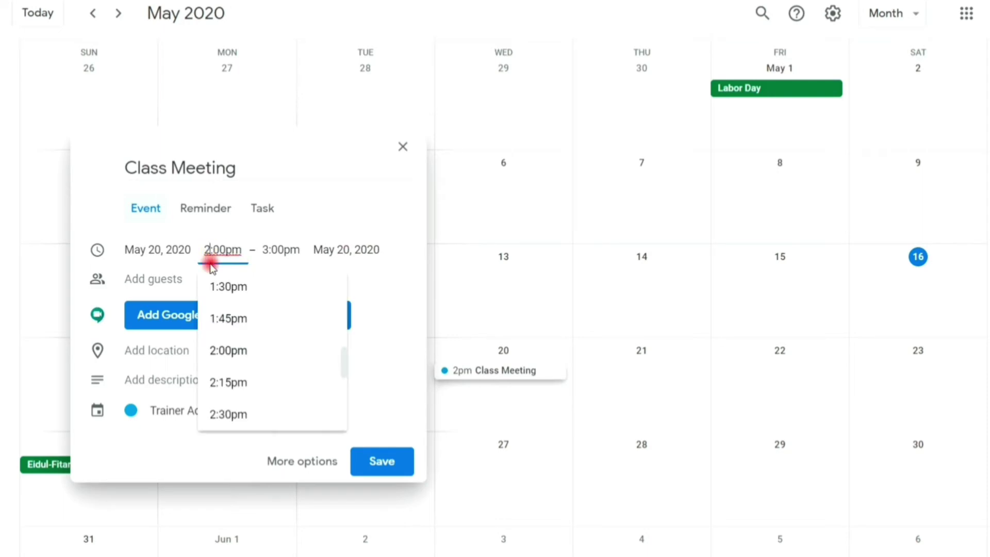
scroll(260, 324, up, 6)
click(255, 306)
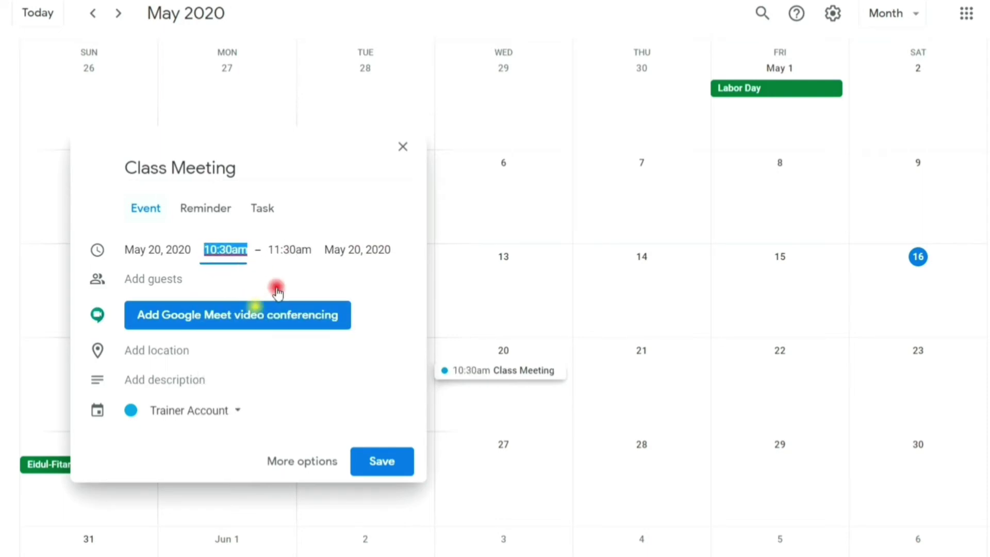
click(295, 247)
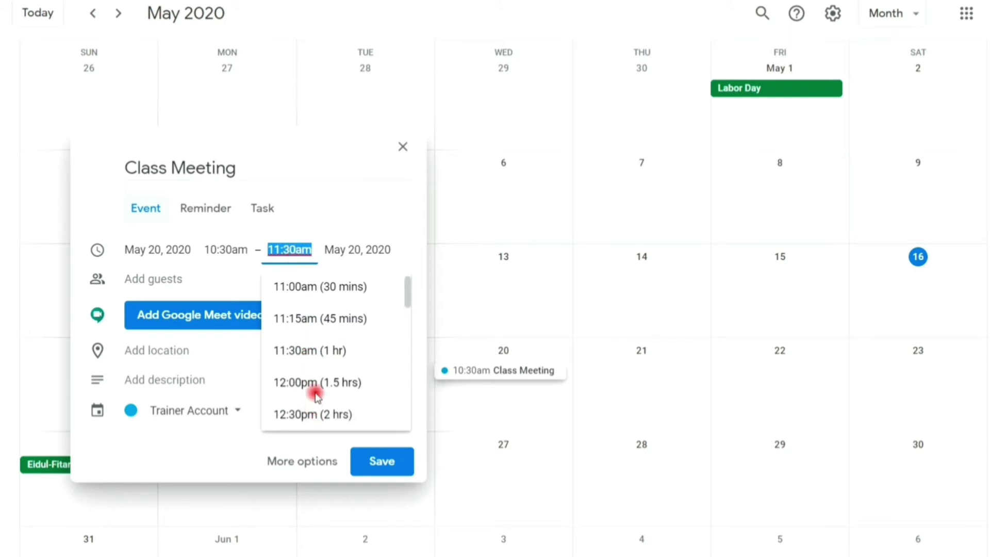
click(315, 392)
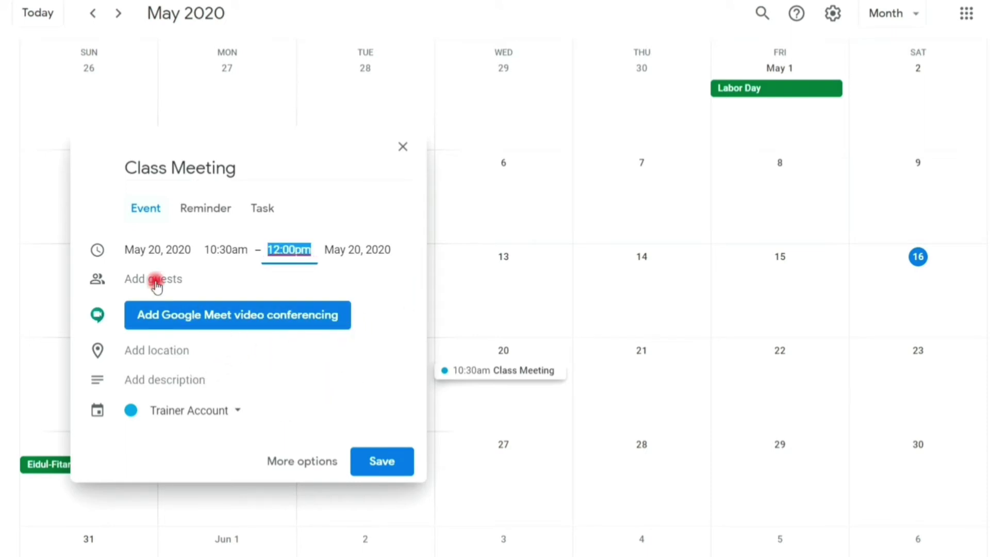
Add Google Meet video conferencing to the event
click(156, 282)
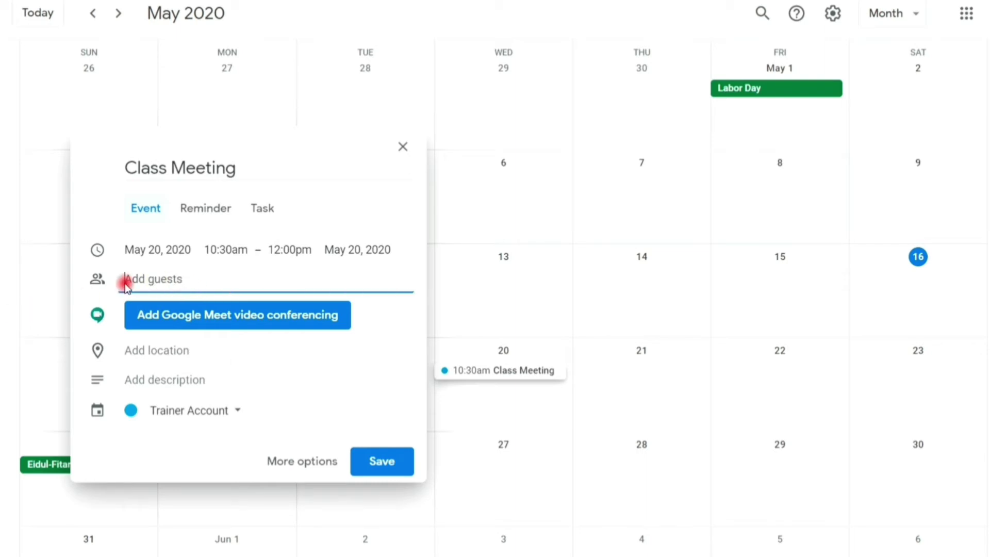
click(201, 325)
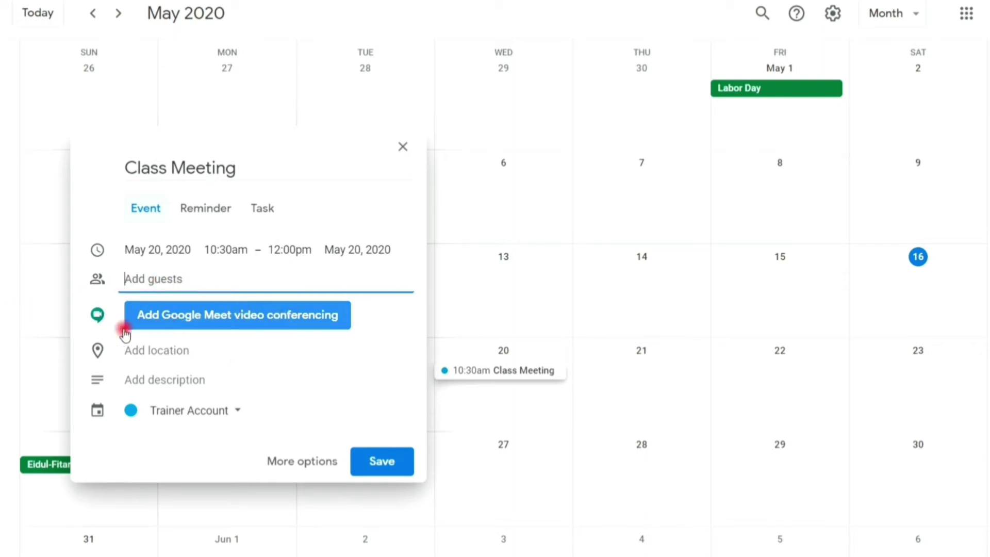
click(207, 323)
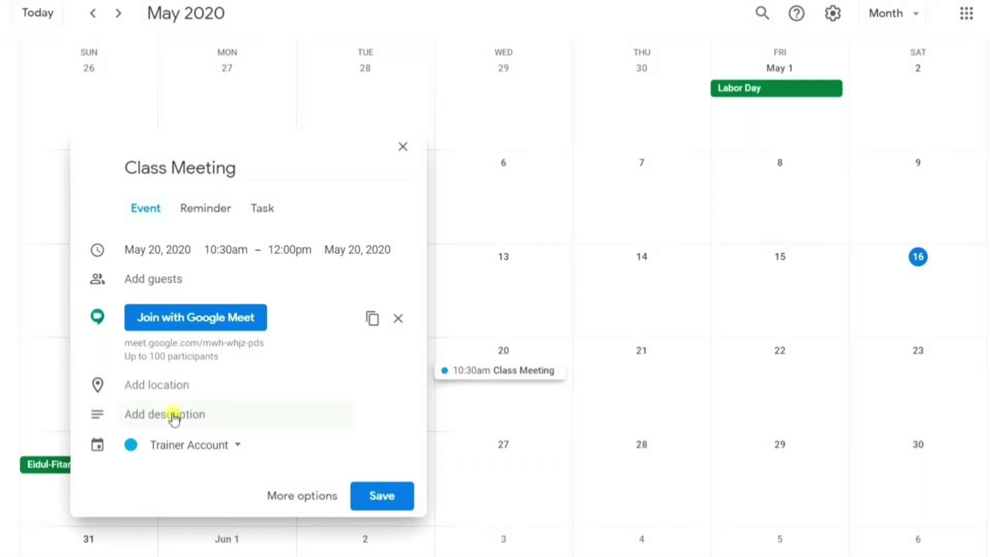
Add the description 'Please join this online meeting, i will discuss important matters'
click(173, 417)
text(Please join this online meeting, i will discuss imporat)
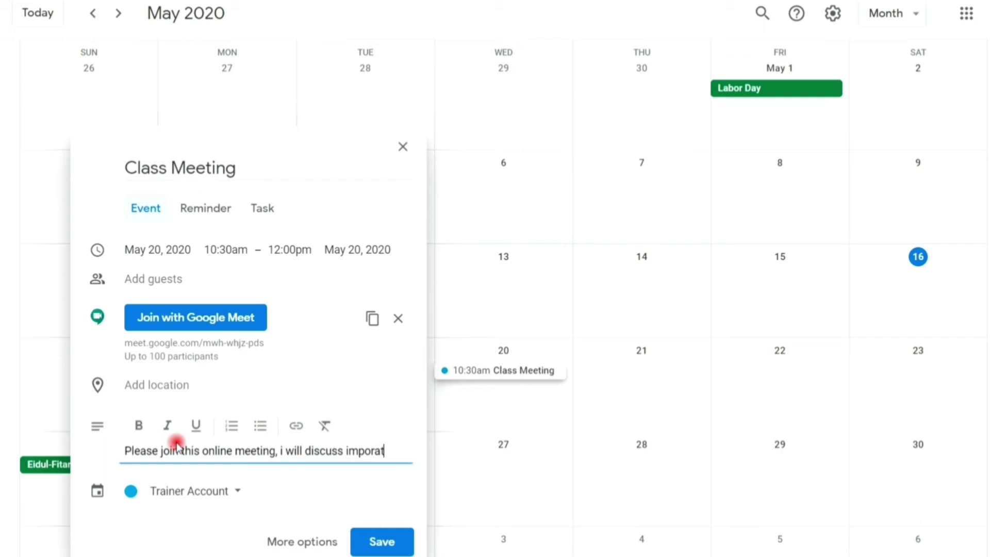
text(matters)
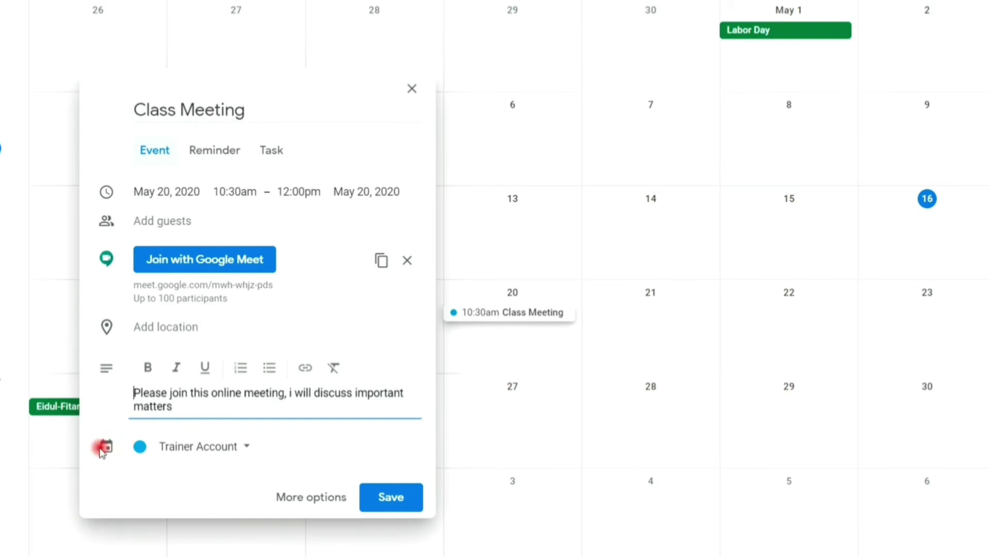
In the full event editor, keep Does not repeat, Busy, and Default visibility
click(290, 498)
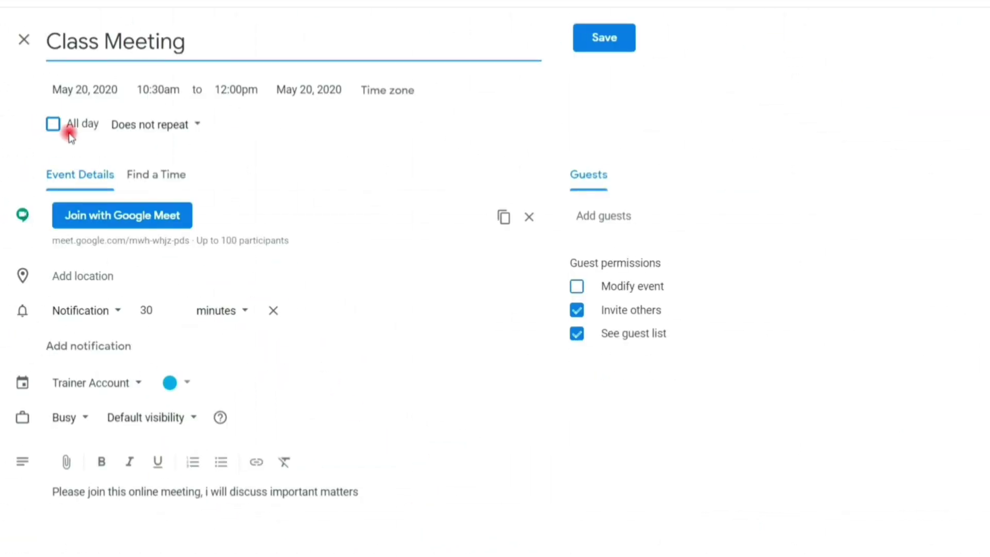
click(126, 124)
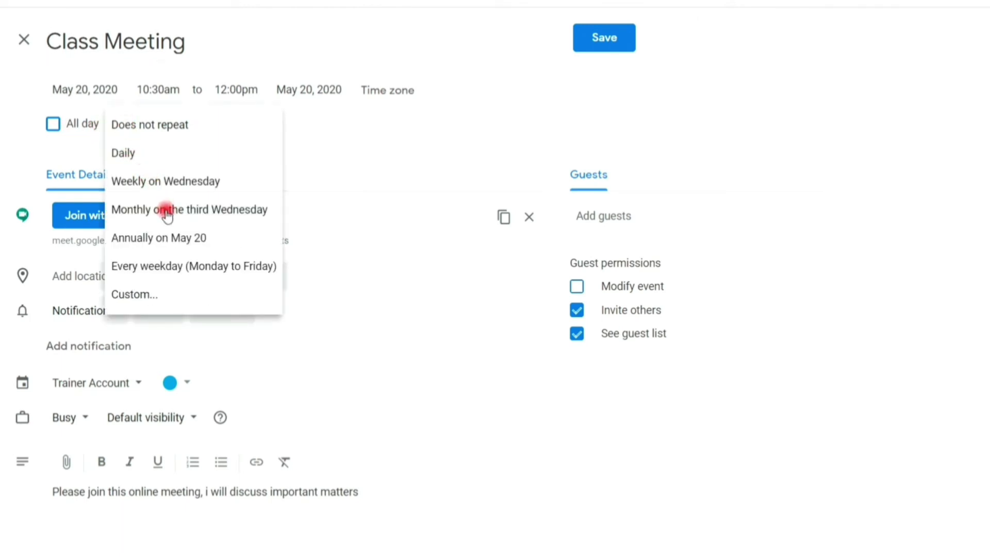
click(138, 125)
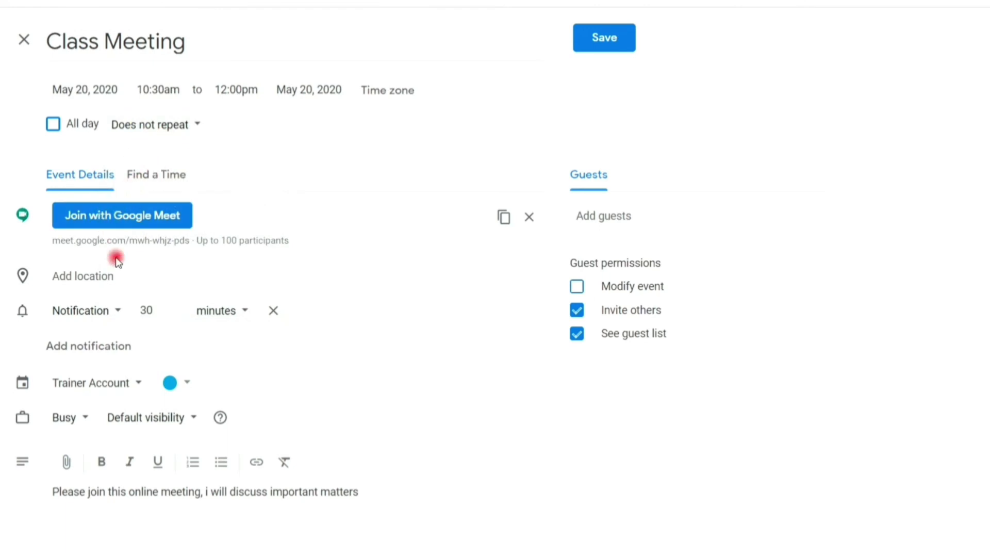
click(68, 426)
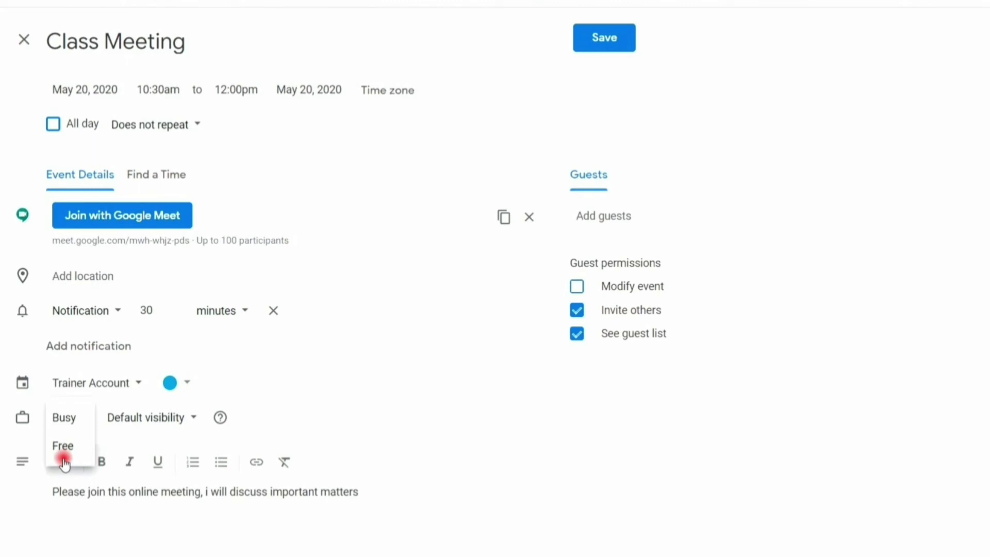
click(138, 416)
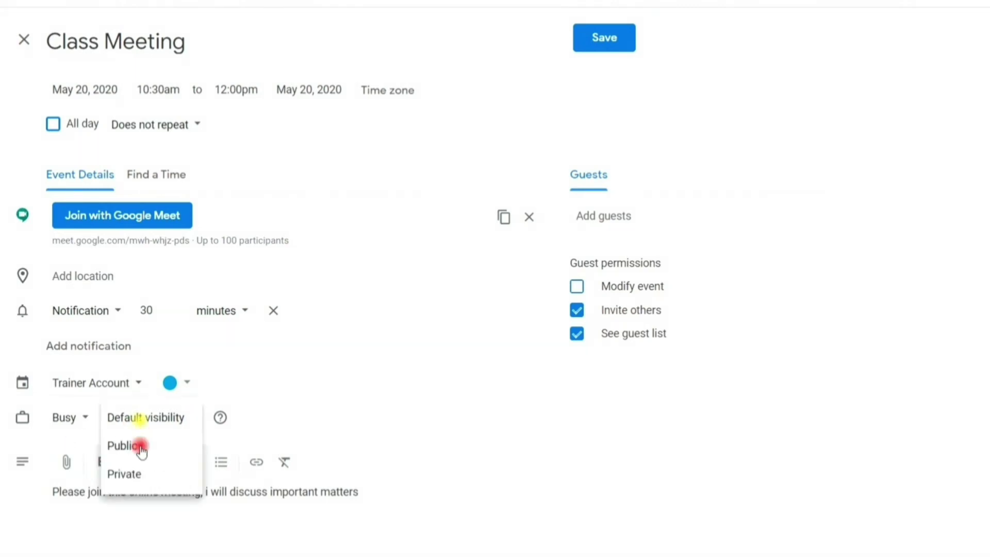
click(309, 397)
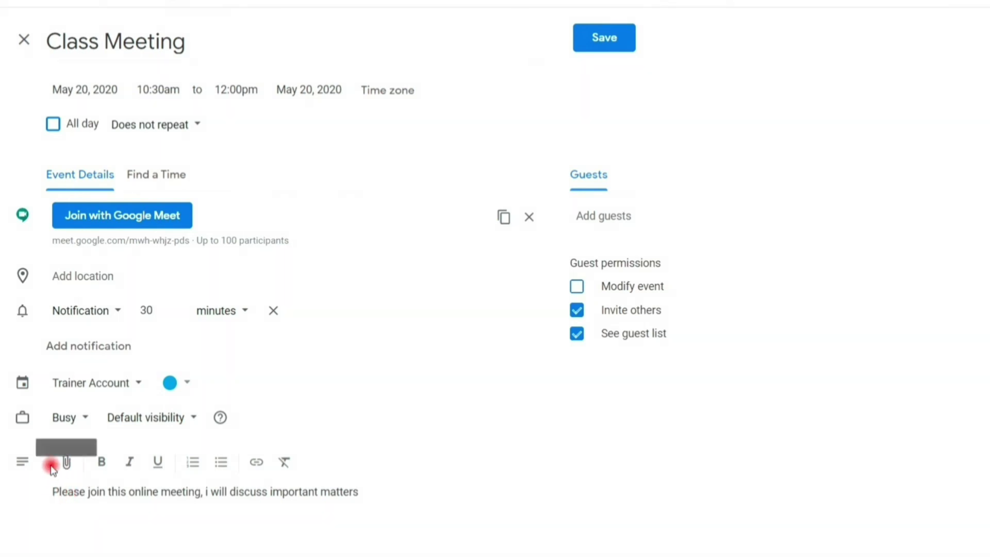
Upload and attach 'COC 1 OHS in CSS.pptx' from the computer to the event
click(66, 457)
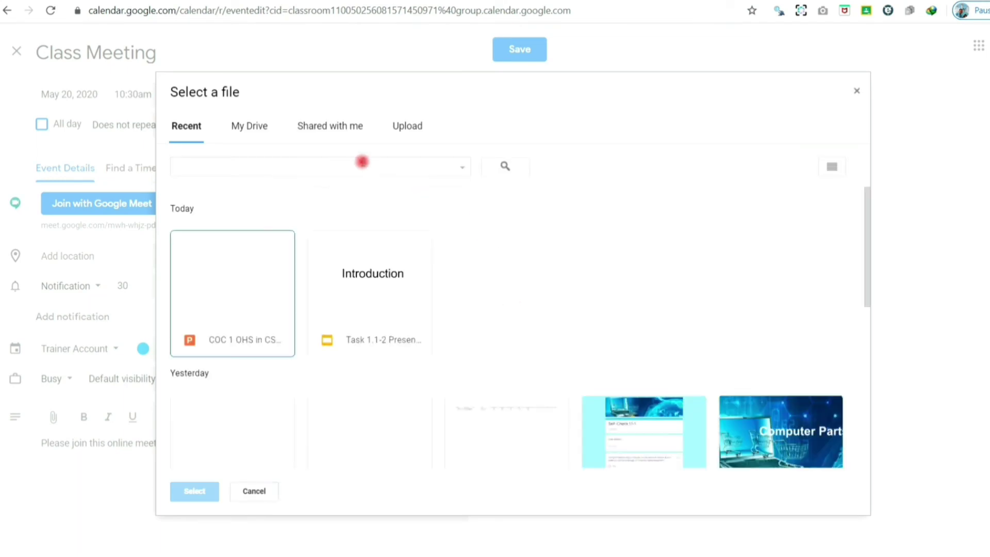
click(361, 128)
click(407, 127)
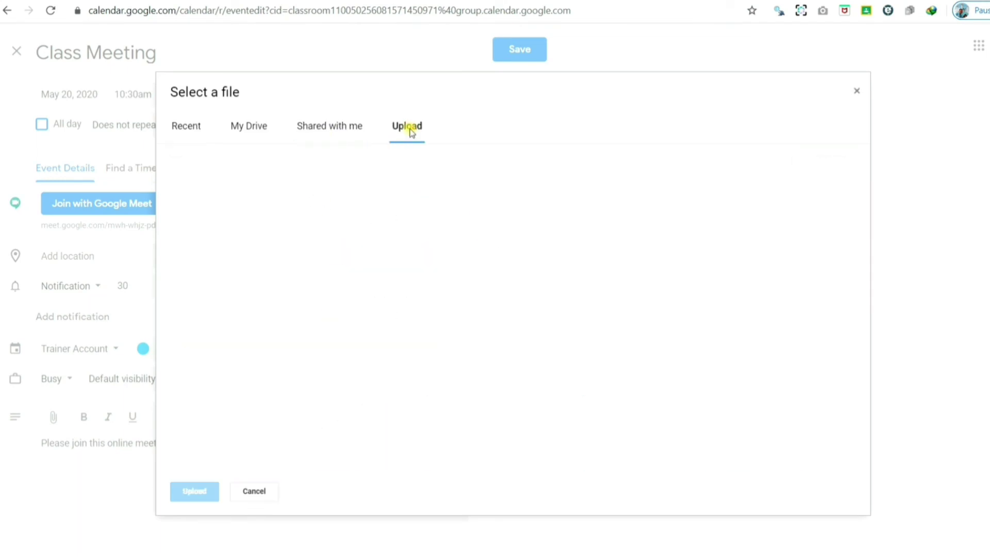
click(493, 306)
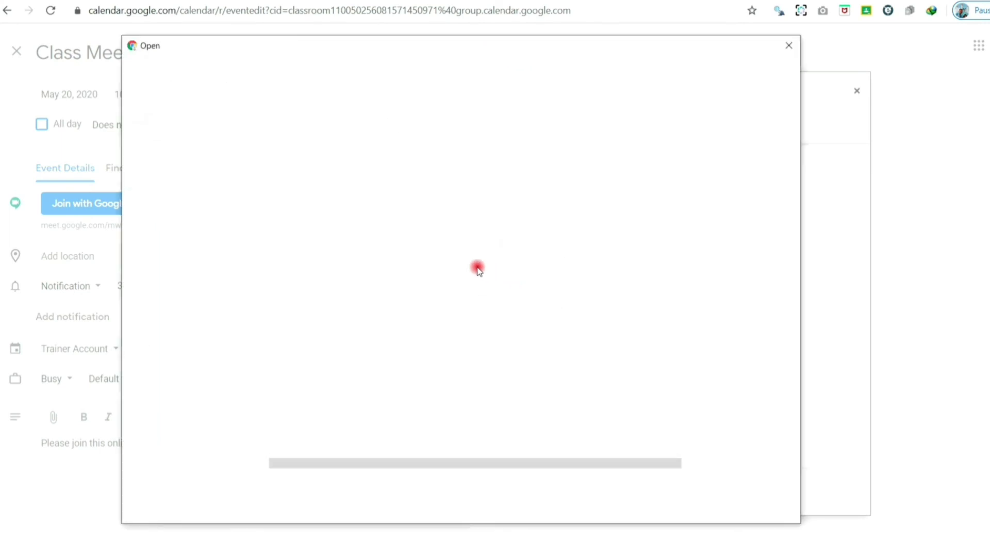
click(293, 136)
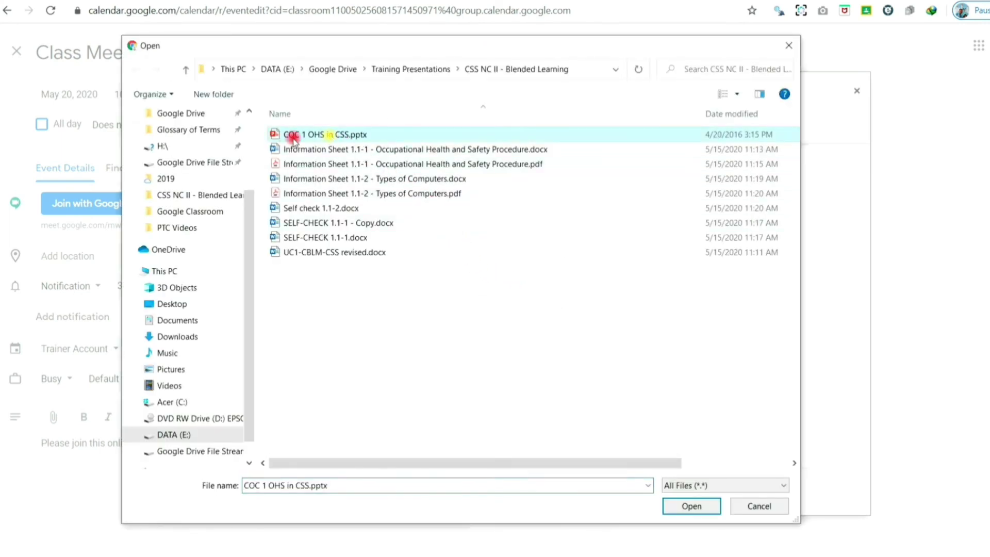
click(685, 509)
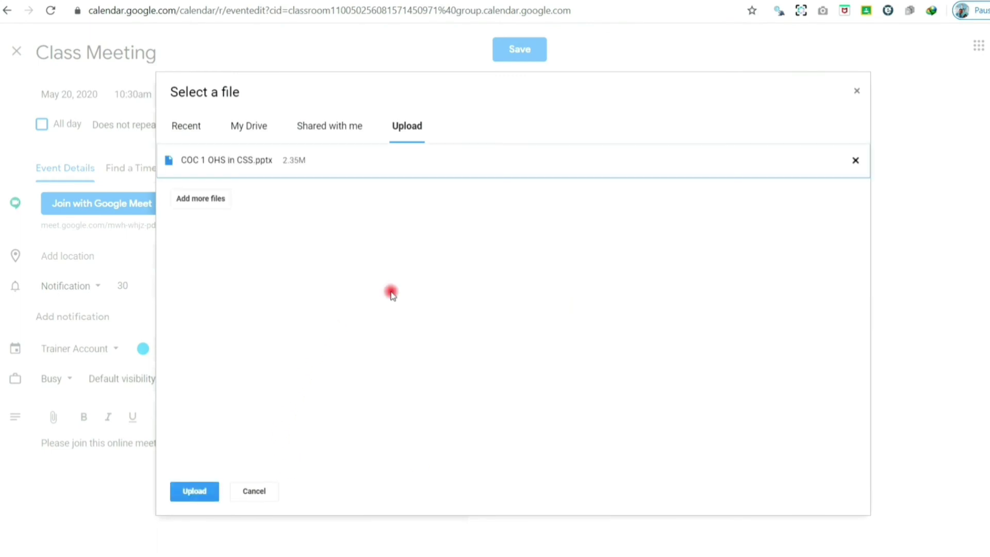
click(205, 494)
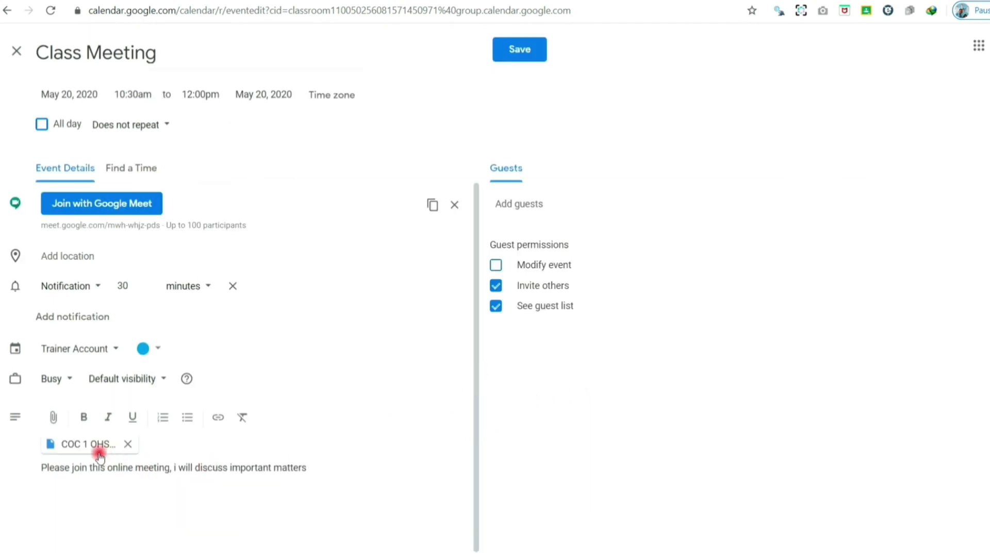
Save the Class Meeting event so it shows at 10:30am on May 20
click(526, 53)
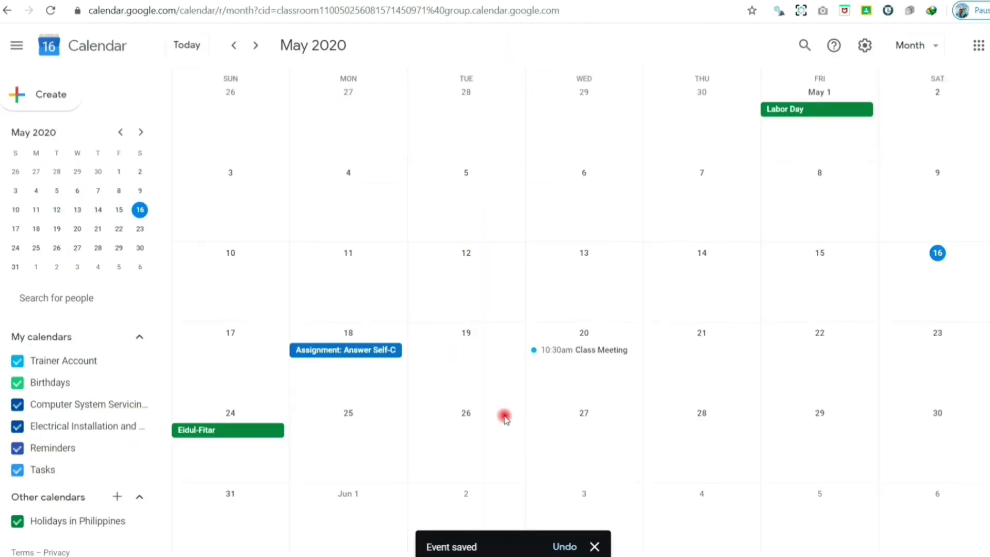